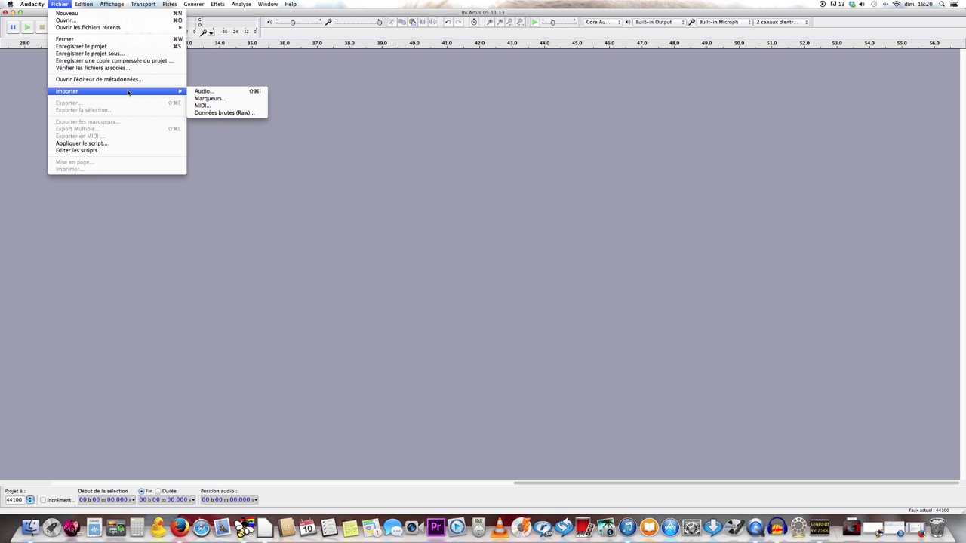
# - Import the audio file "Itv Artus 05.11.13.wav", making a copy of the file before editing
pyautogui.click(215, 91)
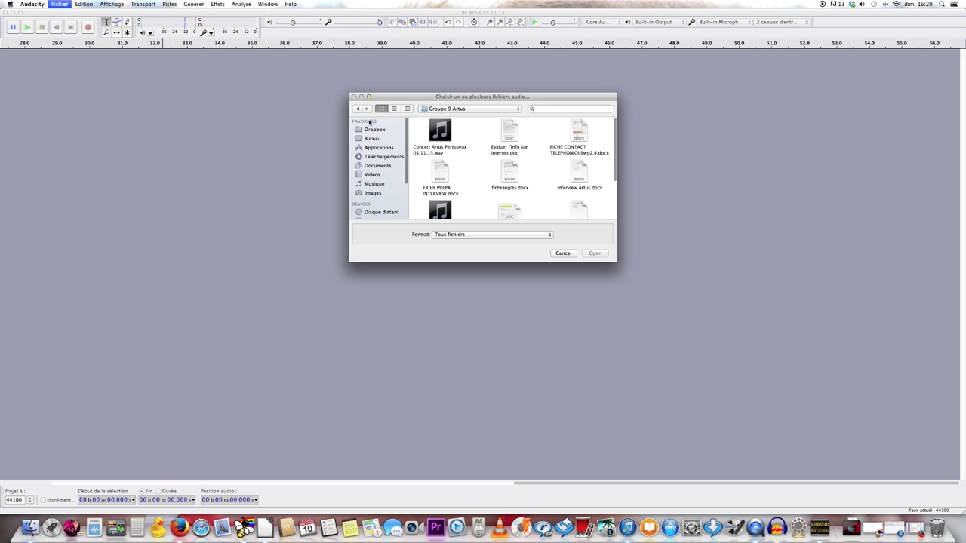
pyautogui.scroll(-3, 461, 185)
pyautogui.click(440, 175)
pyautogui.click(595, 254)
pyautogui.click(557, 325)
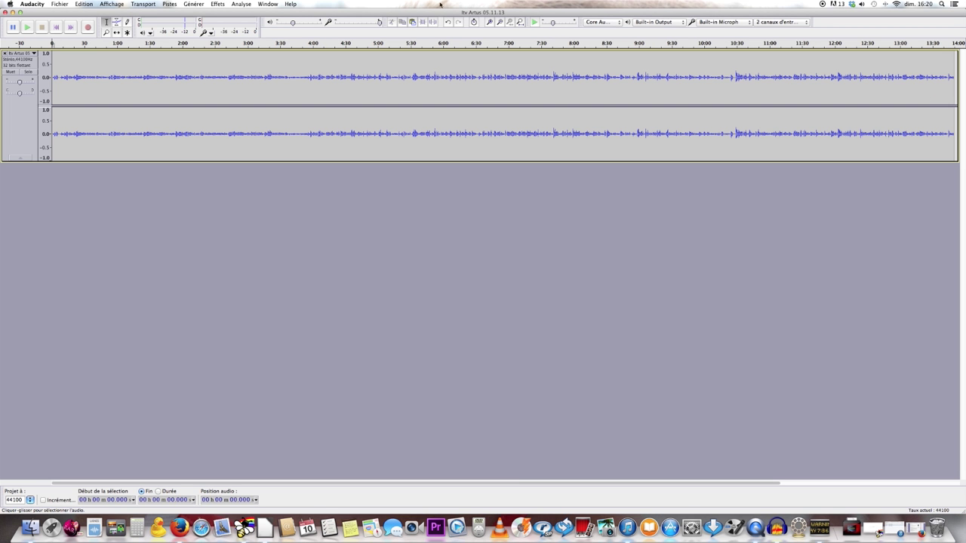
# - Import "Concert Artus Perigueux 05.11.13.wav" as a second track, also copying the file into the project
pyautogui.click(60, 4)
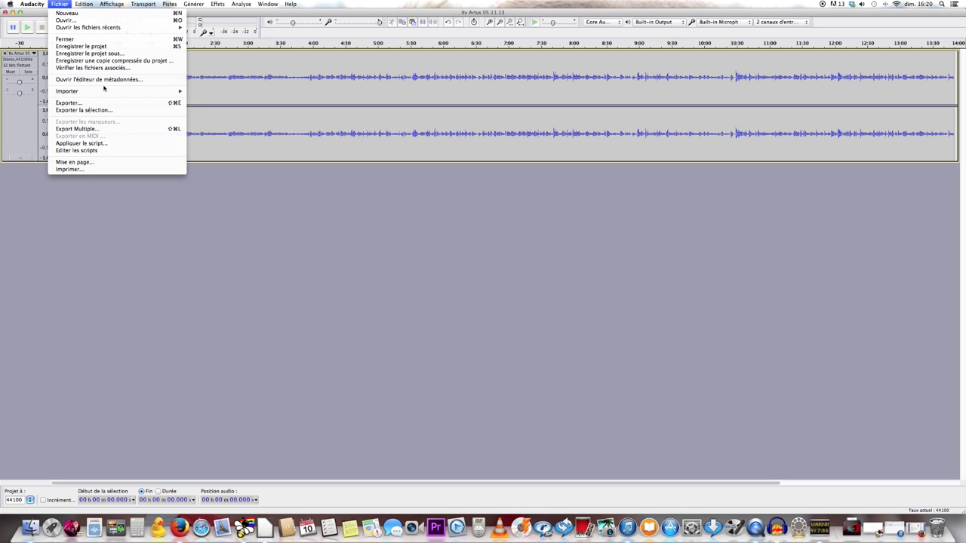
pyautogui.moveTo(106, 92)
pyautogui.click(202, 92)
pyautogui.scroll(-3, 456, 200)
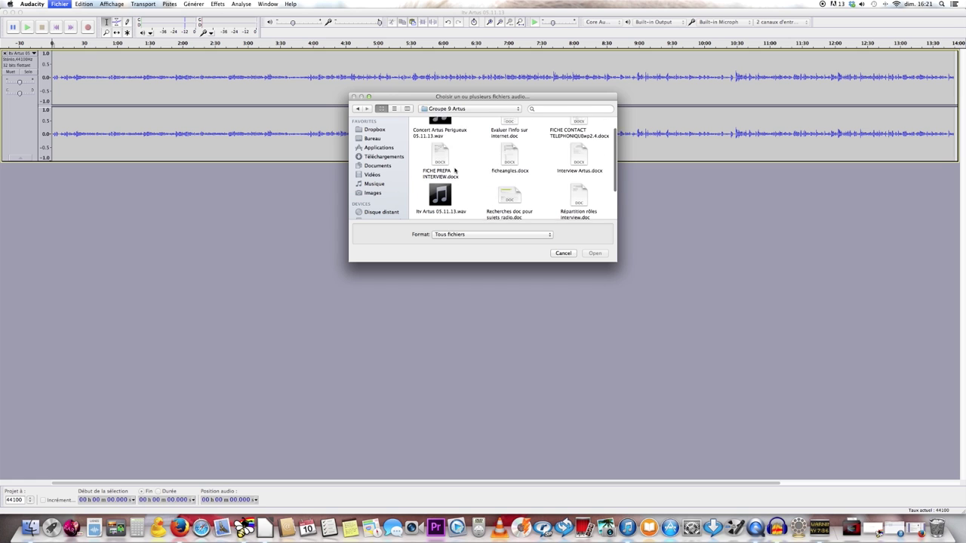
pyautogui.scroll(1, 455, 170)
pyautogui.click(440, 133)
pyautogui.click(595, 253)
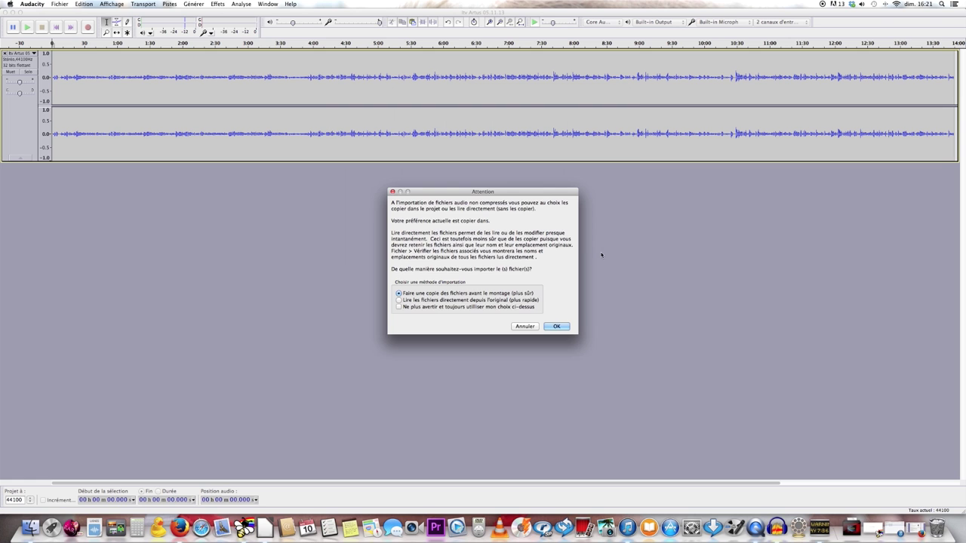
pyautogui.click(557, 326)
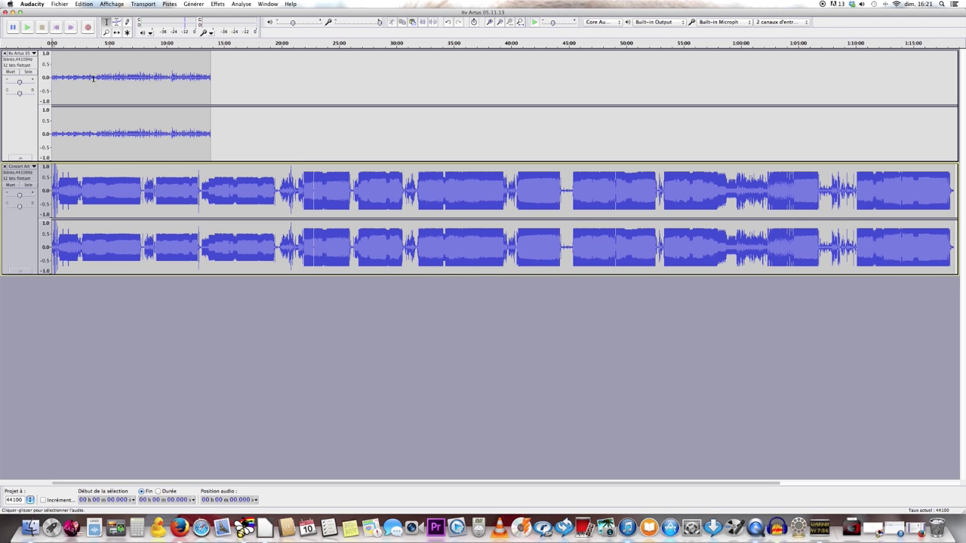
# - Mute the concert track, then select the whole interview track and fit that selection to the window width
pyautogui.click(10, 185)
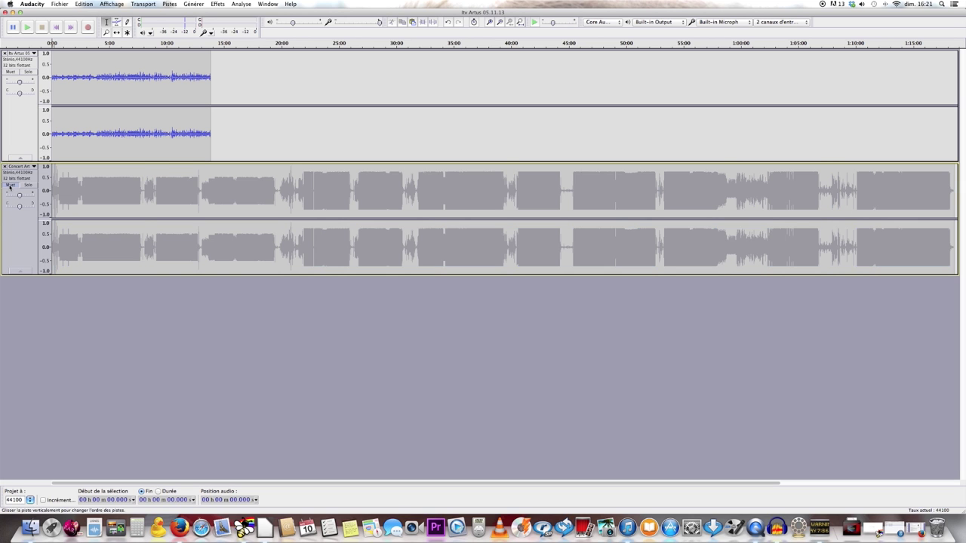
pyautogui.click(489, 23)
pyautogui.click(489, 23)
pyautogui.click(489, 22)
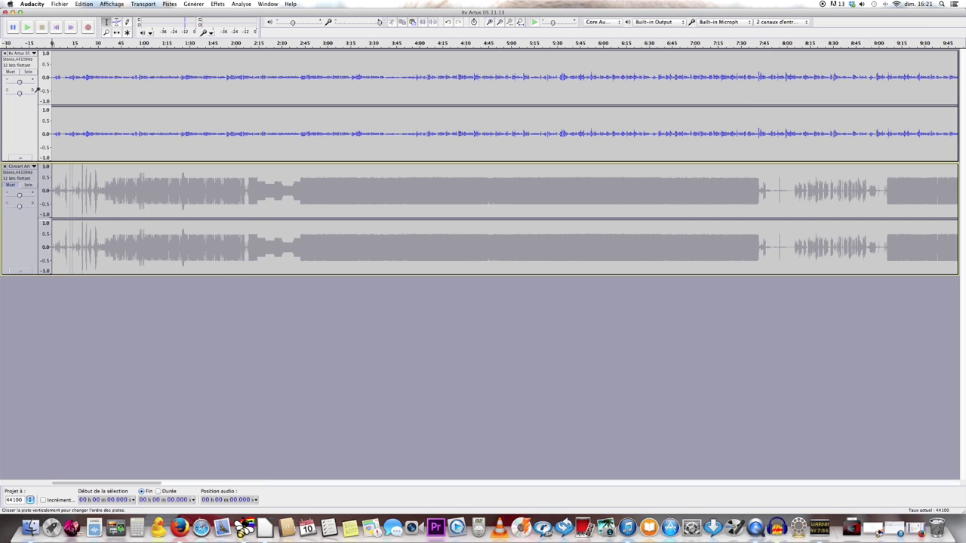
pyautogui.press('super+a')
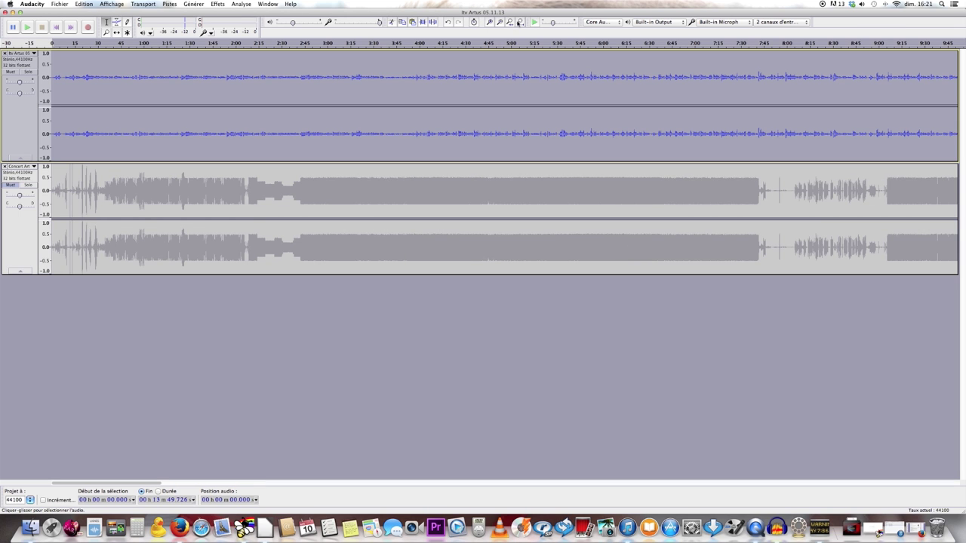
pyautogui.click(520, 22)
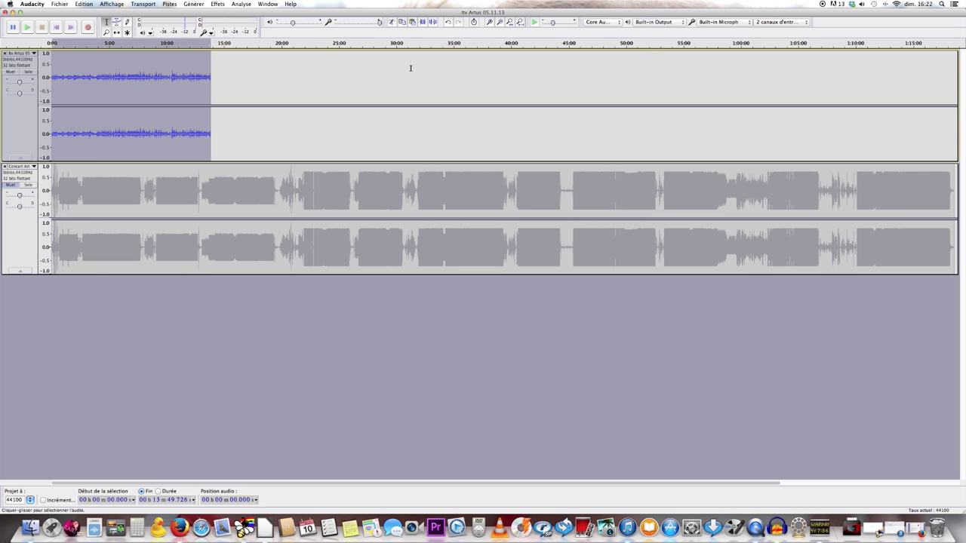
pyautogui.click(511, 23)
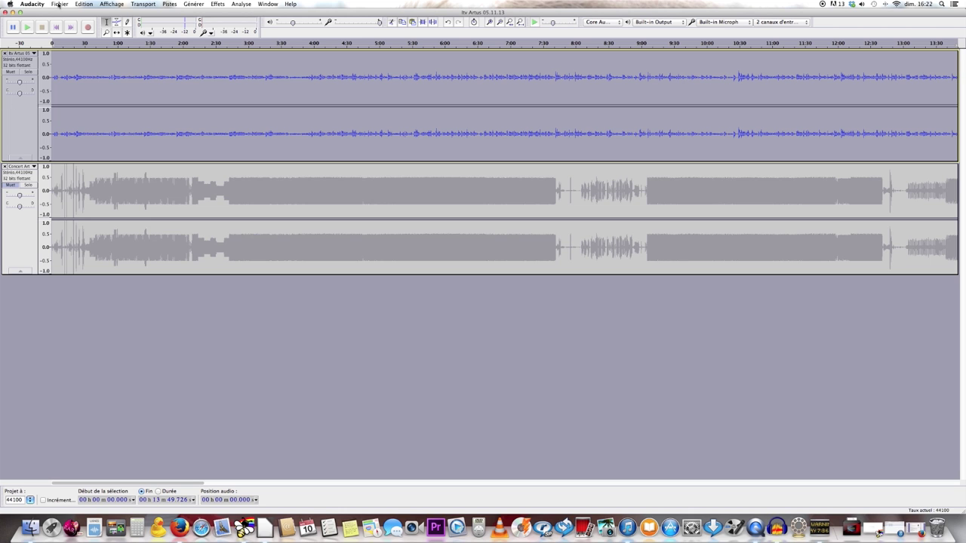
# - Add a new empty stereo track to the project
pyautogui.click(59, 4)
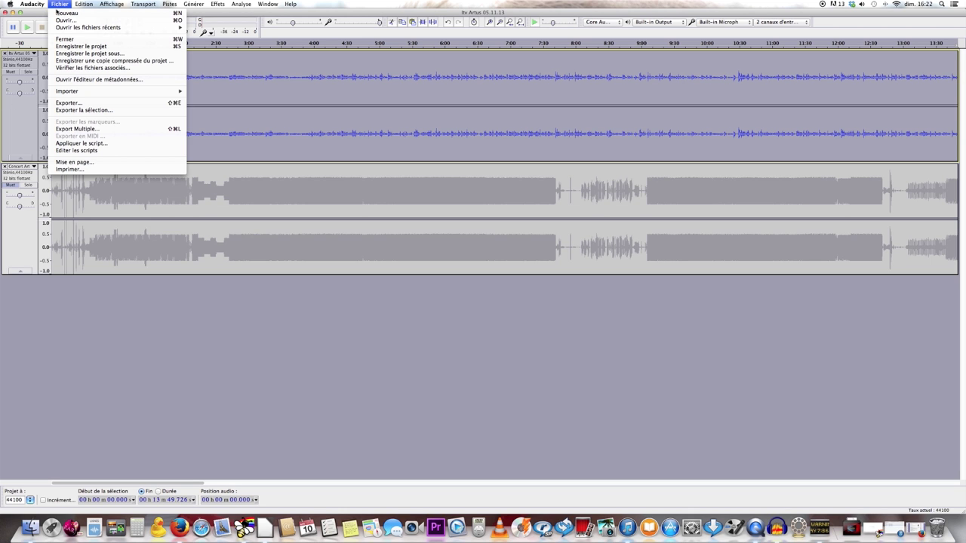
pyautogui.moveTo(177, 4)
pyautogui.moveTo(227, 13)
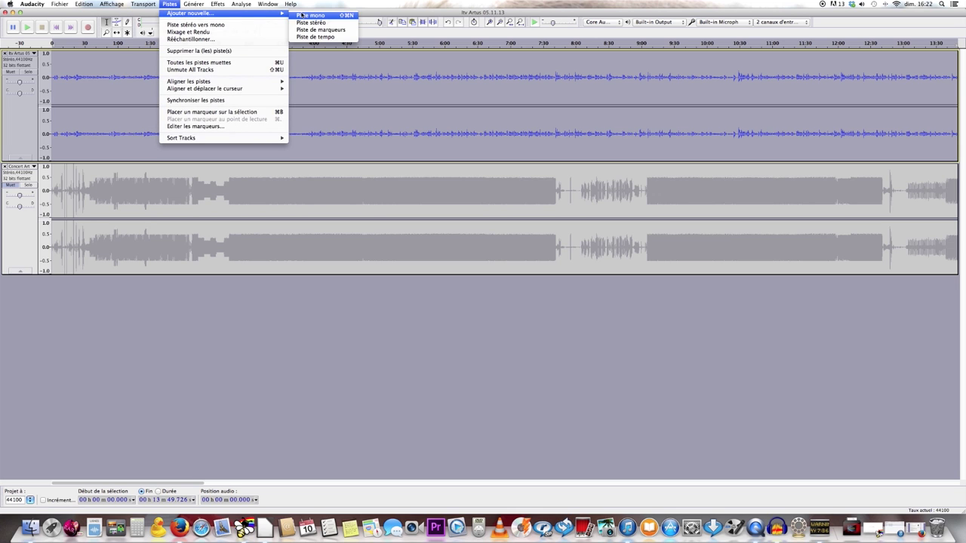
pyautogui.click(311, 26)
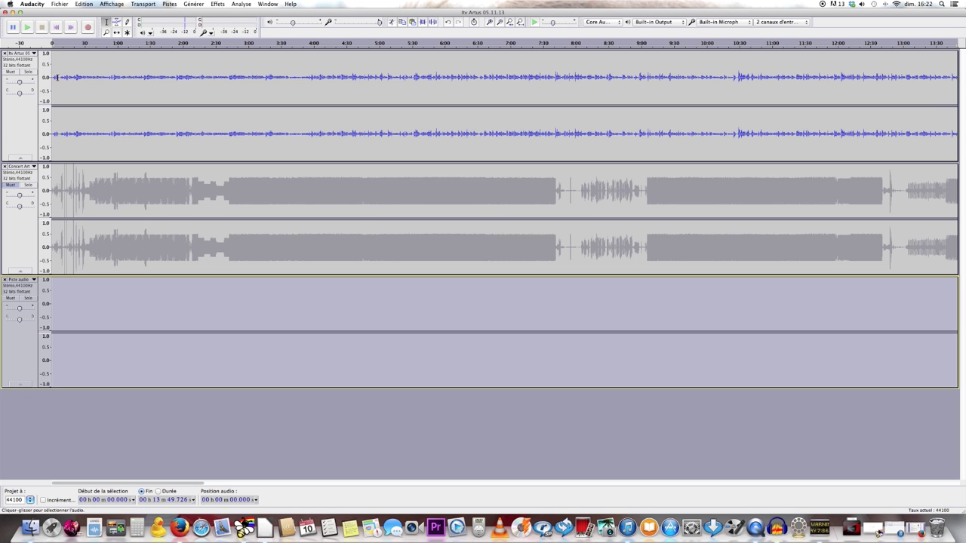
# - Select the whole interview track and amplify it by 12.0 dB, with a new peak amplitude of 0.0 dB
pyautogui.moveTo(52, 77); pyautogui.dragTo(576, 378)
pyautogui.moveTo(446, 346); pyautogui.dragTo(658, 125)
pyautogui.click(23, 115)
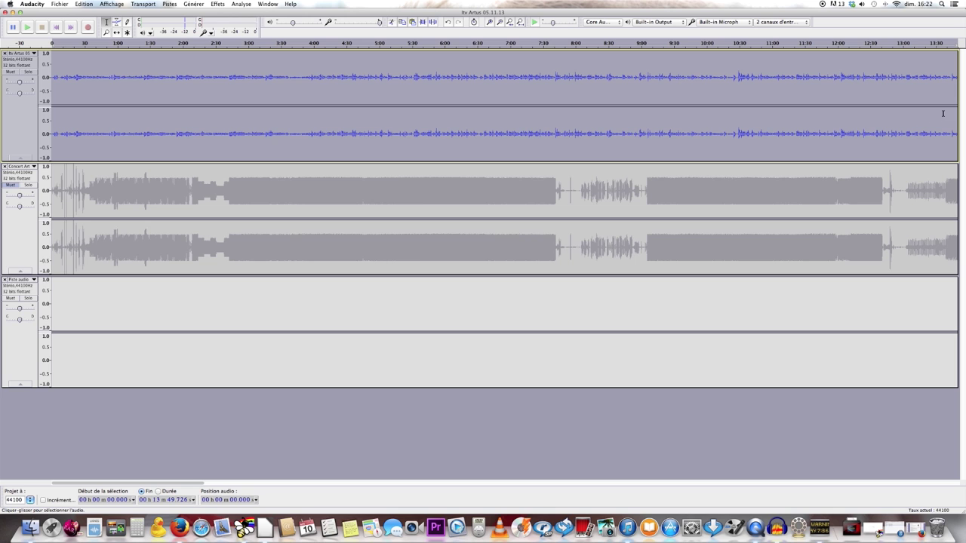
pyautogui.click(217, 3)
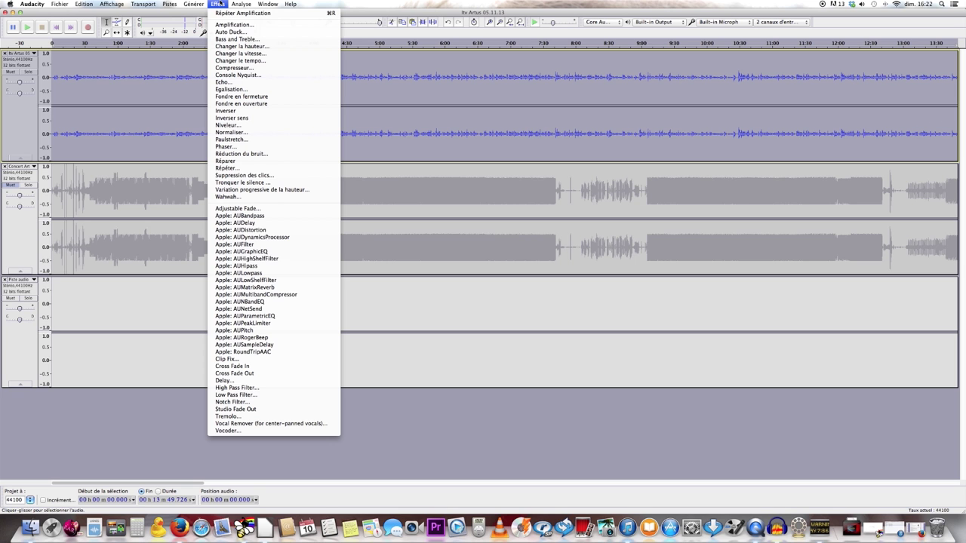
pyautogui.click(234, 21)
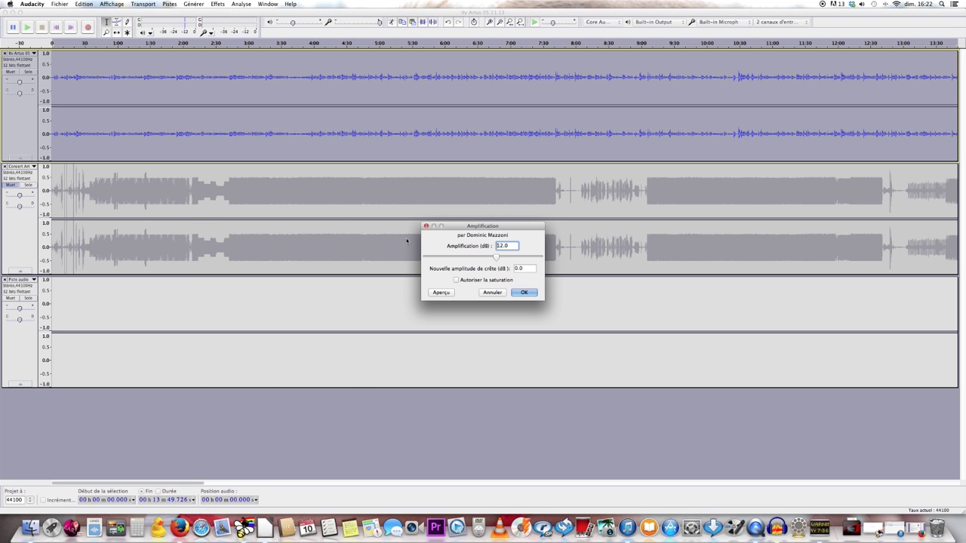
pyautogui.click(522, 293)
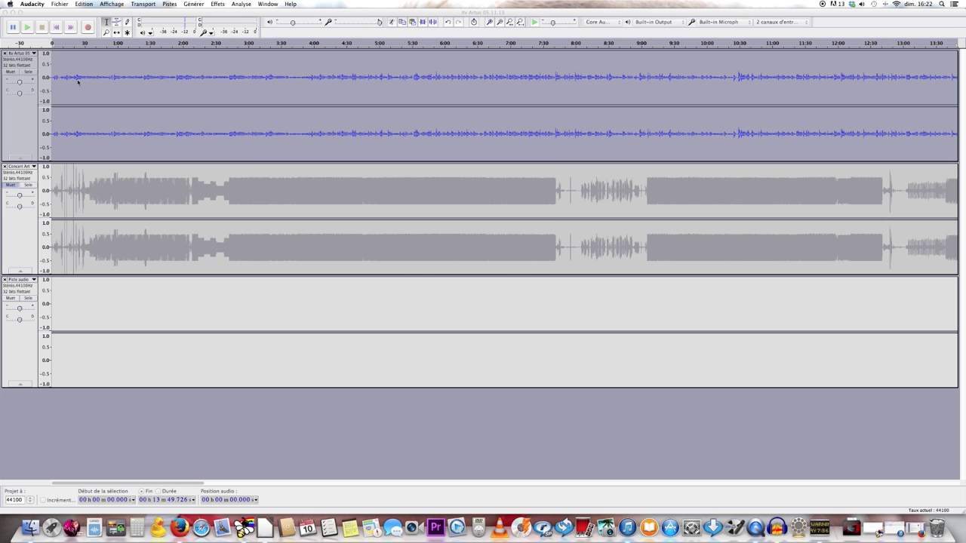
# - Play the amplified interview from the beginning at a slightly higher output volume to check its level, and stop playback
pyautogui.click(86, 77)
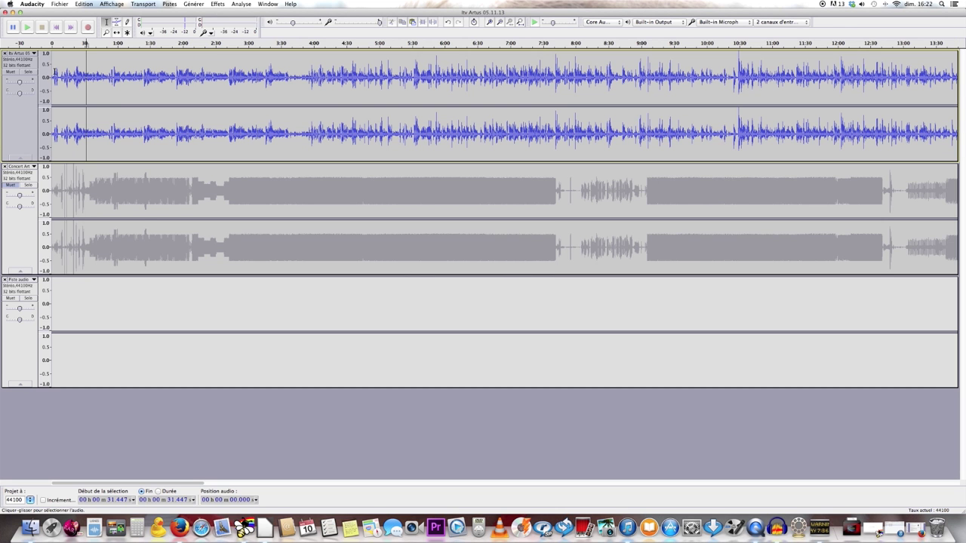
pyautogui.click(56, 28)
pyautogui.click(27, 27)
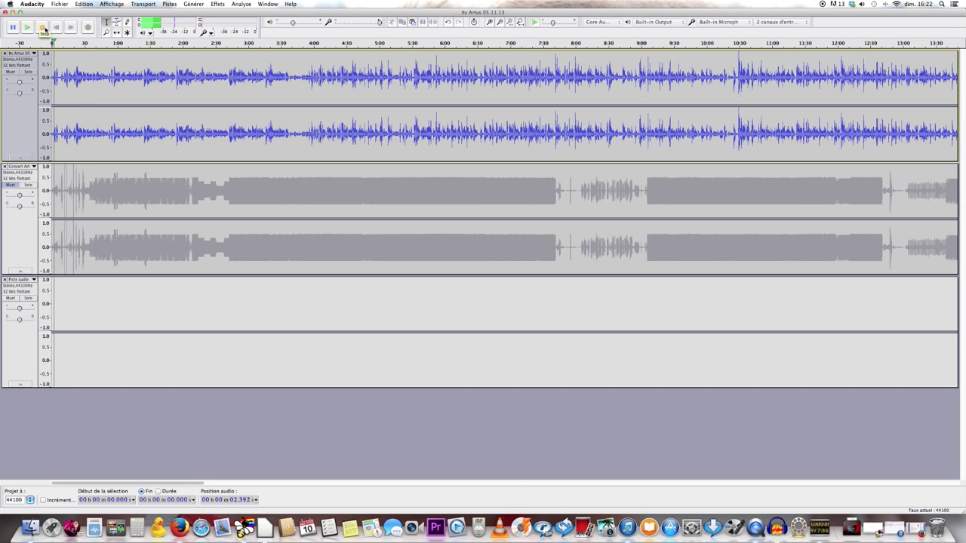
pyautogui.press('XF86AudioRaiseVolume')
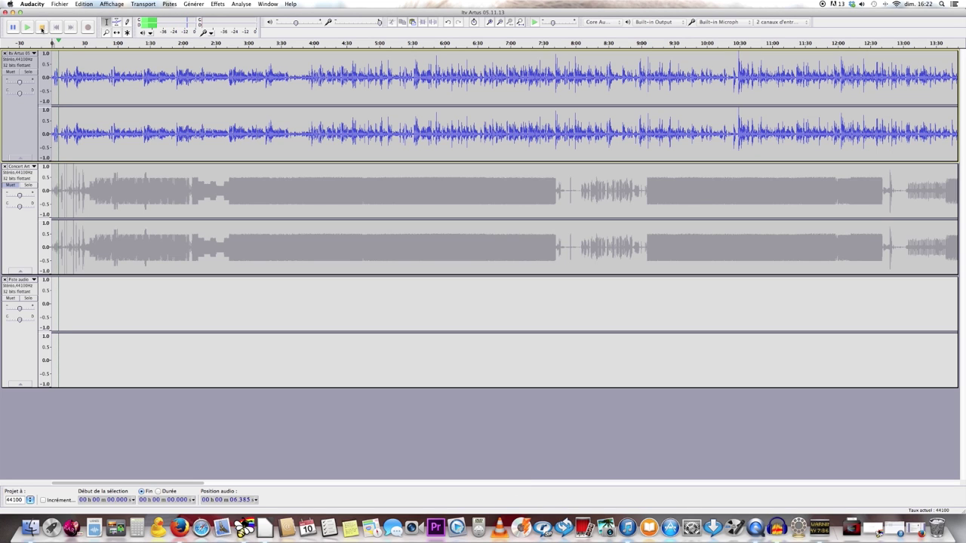
pyautogui.click(41, 28)
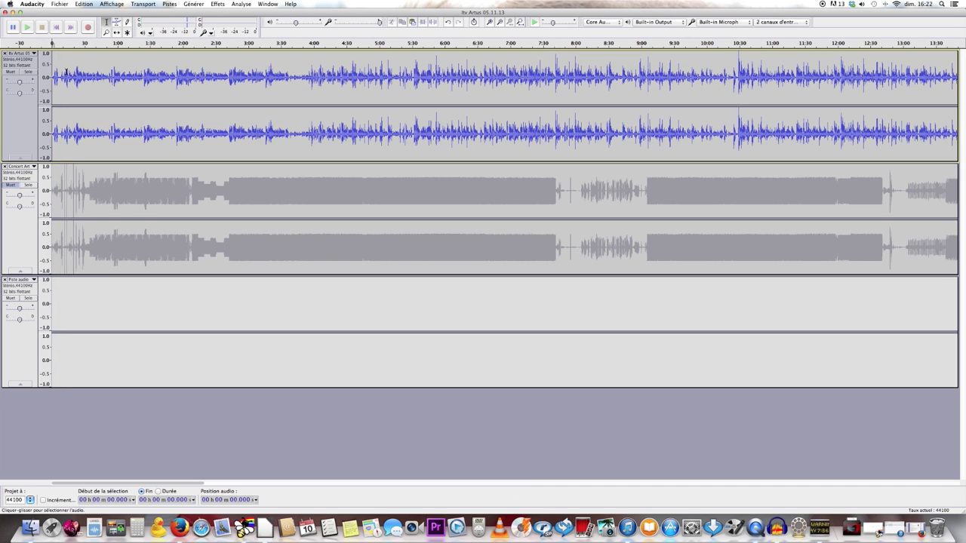
# - Copy the interview passage from about 0:19 to 0:52 and paste it at the start of the empty stereo track
pyautogui.moveTo(72, 74); pyautogui.dragTo(109, 76)
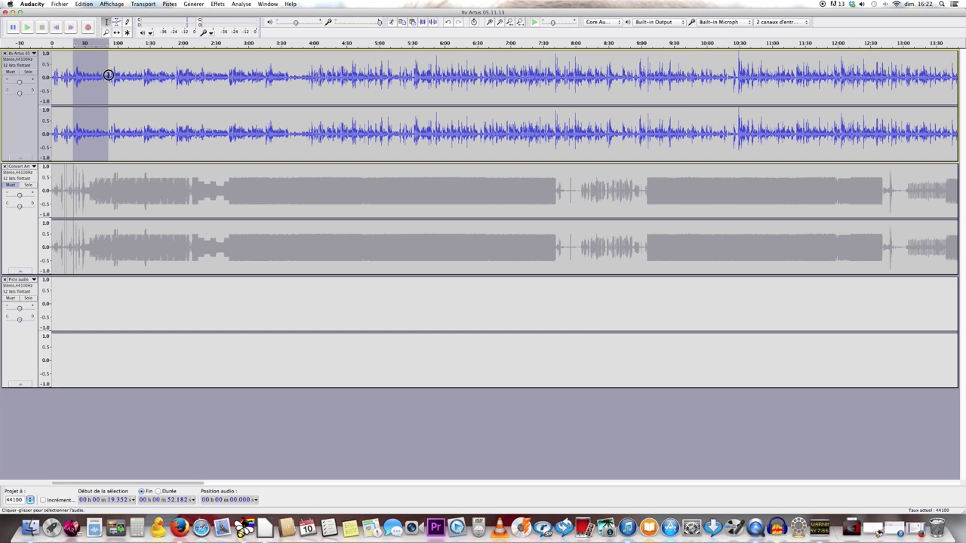
pyautogui.click(404, 22)
pyautogui.click(51, 304)
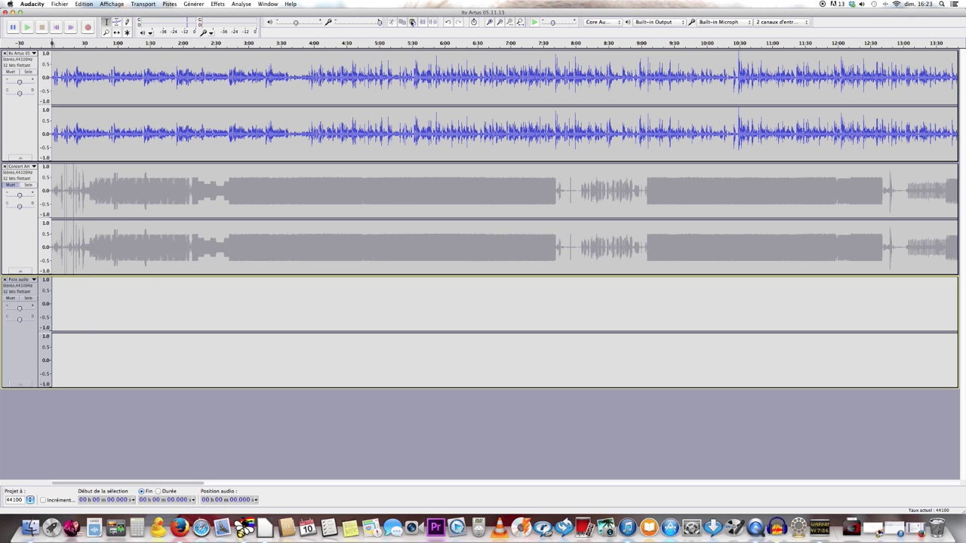
pyautogui.click(412, 22)
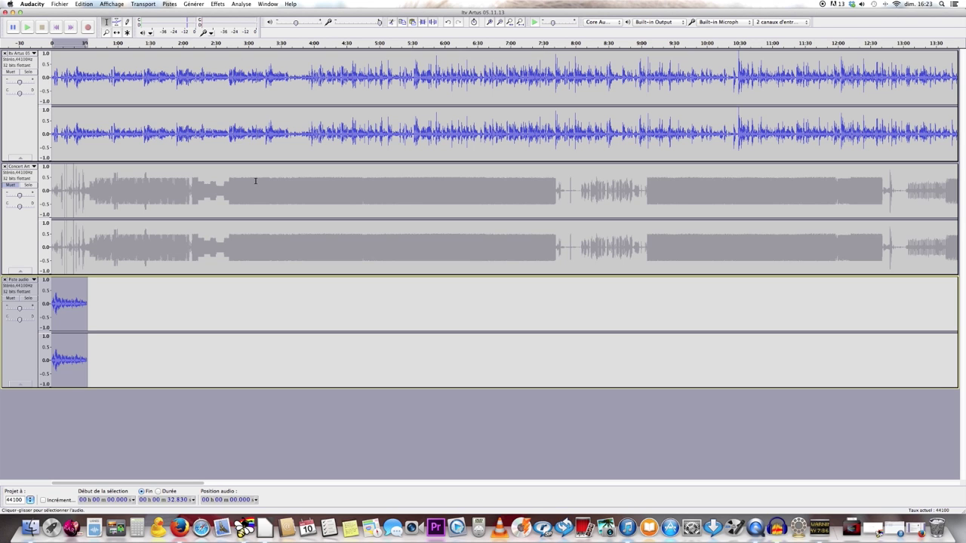
# - Unmute the concert track and copy its passage from about 8:02 to 9:01 into the new stereo track at about 0:40
pyautogui.click(301, 77)
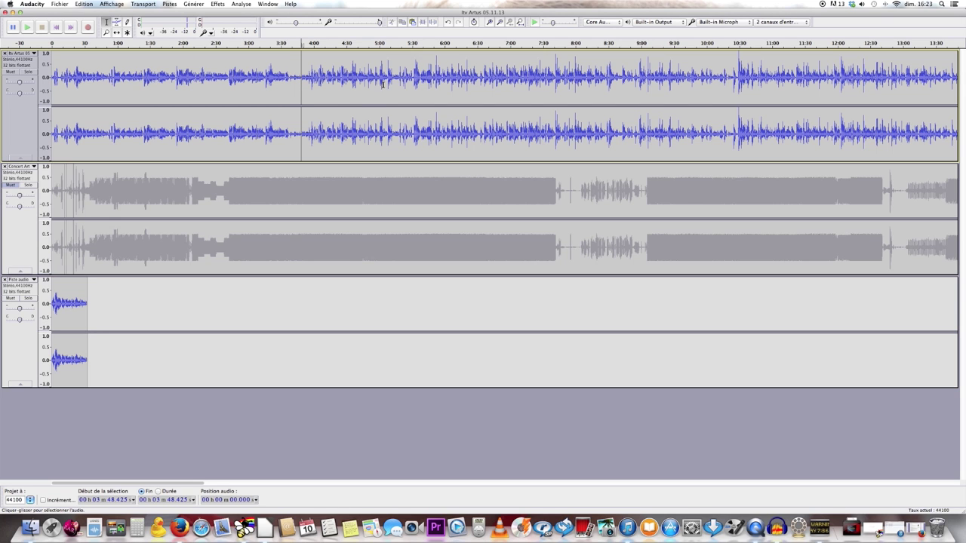
pyautogui.click(578, 192)
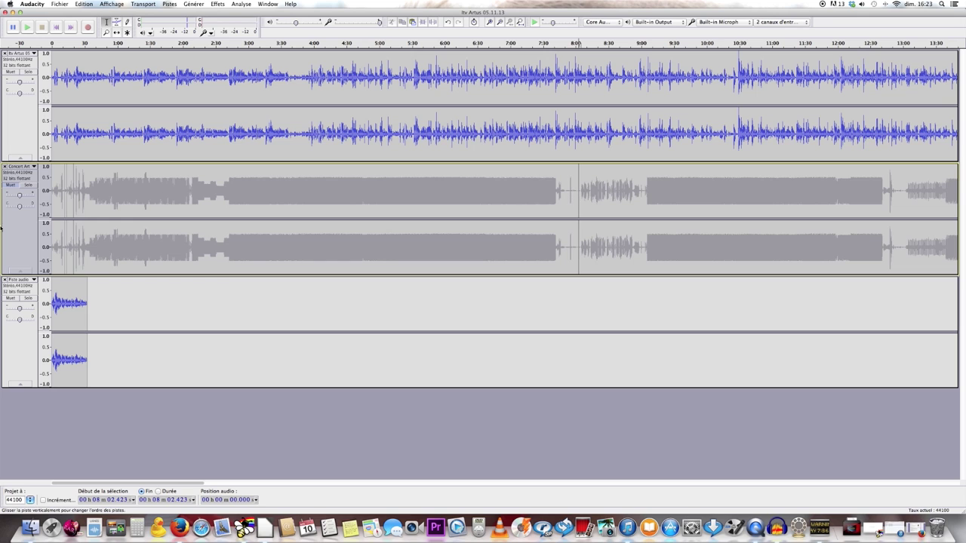
pyautogui.click(11, 184)
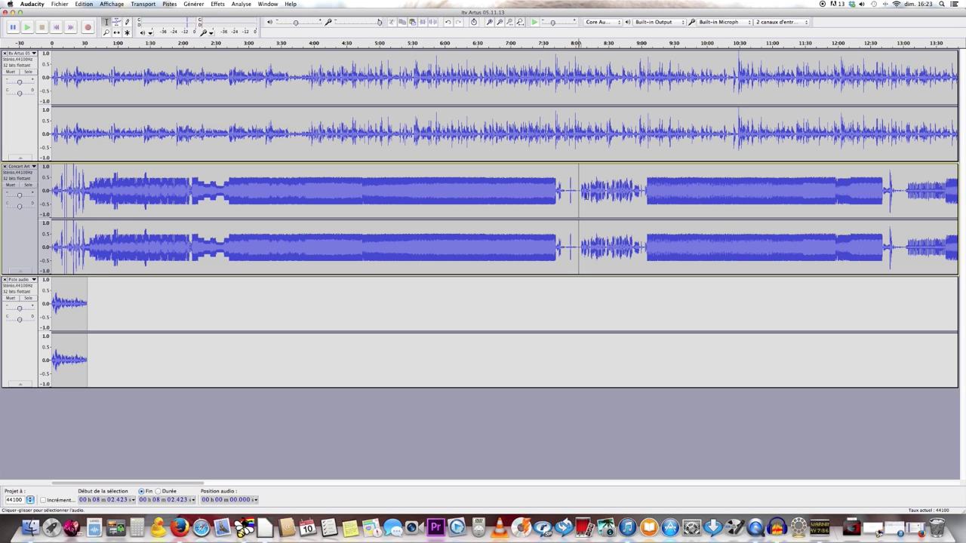
pyautogui.moveTo(579, 192); pyautogui.dragTo(642, 202)
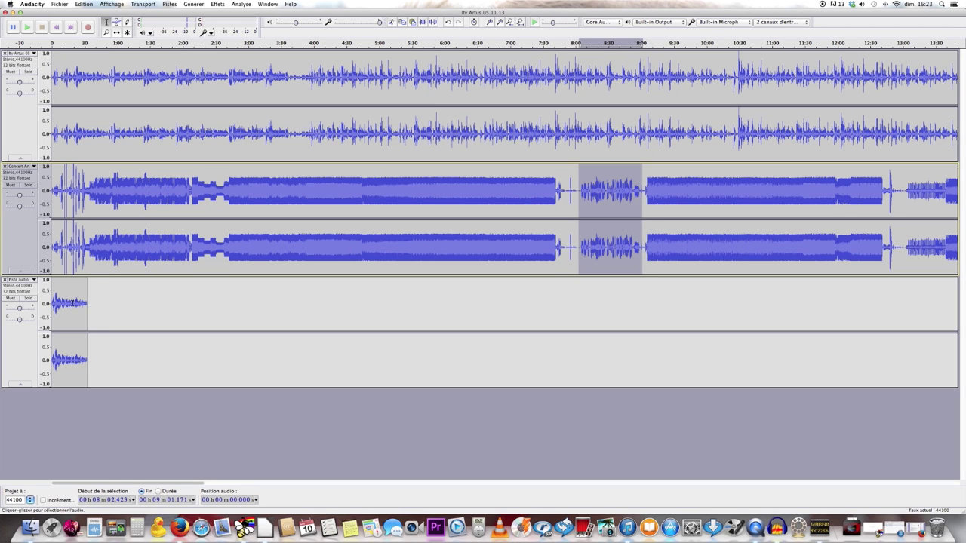
pyautogui.click(96, 302)
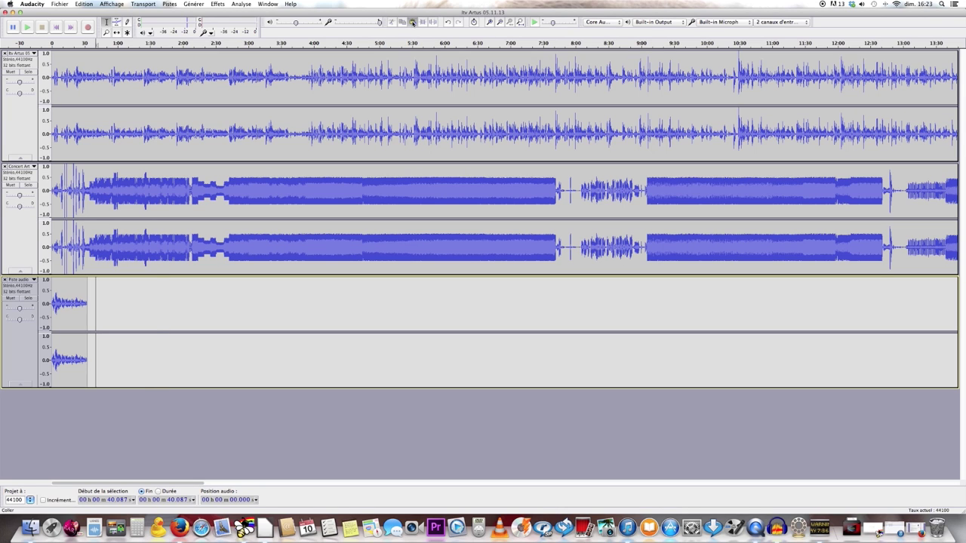
pyautogui.click(411, 22)
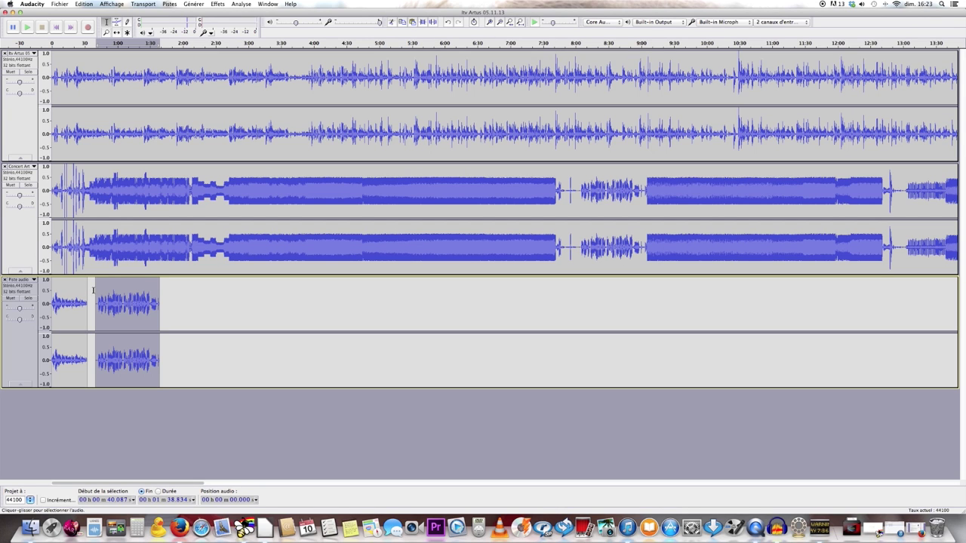
# - Shift the pasted concert clip earlier with the Time Shift tool so it directly follows the interview clip, and return to the Selection tool
pyautogui.click(116, 31)
pyautogui.moveTo(120, 288); pyautogui.dragTo(110, 286)
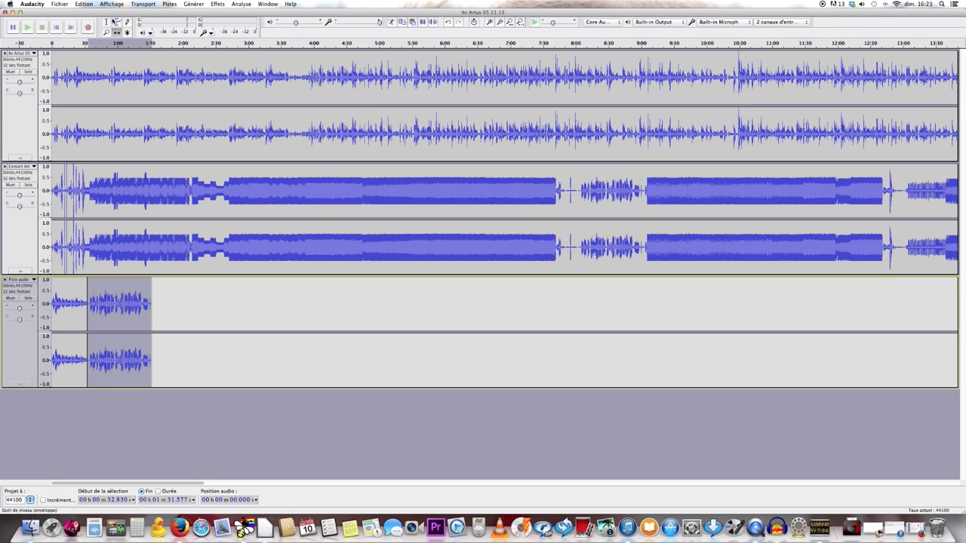
pyautogui.click(106, 22)
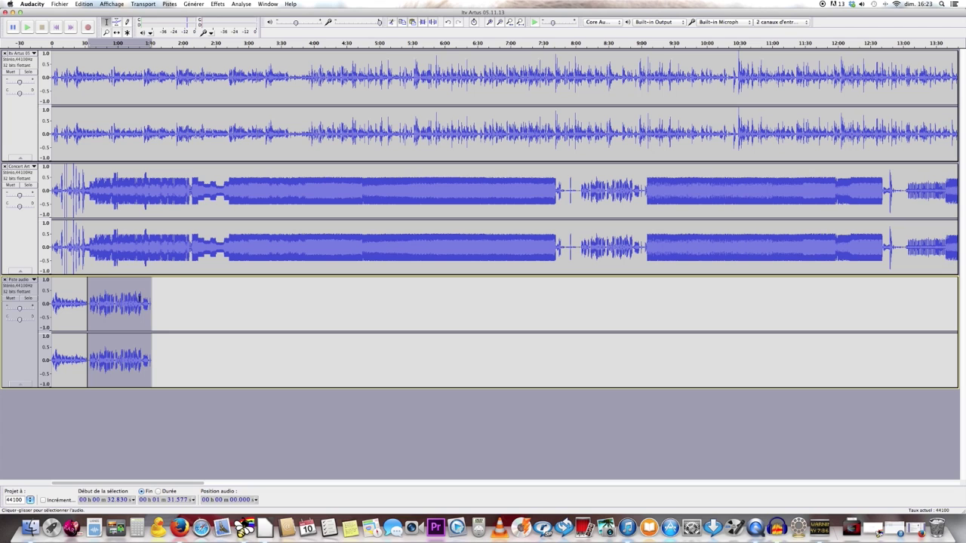
# - Cut the leftover end of the concert clip on the montage track, from about 1:29 to the clip's end
pyautogui.click(489, 21)
pyautogui.click(489, 22)
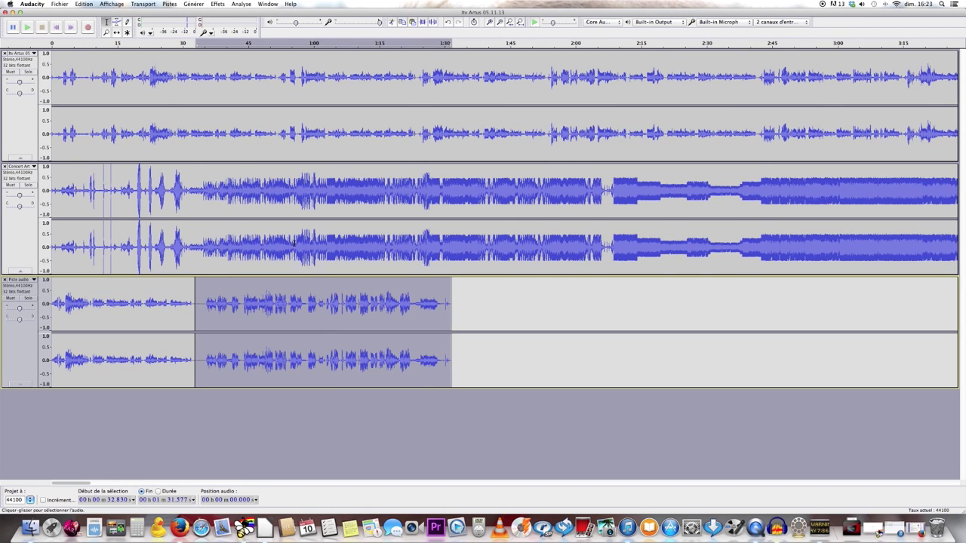
pyautogui.moveTo(440, 305); pyautogui.dragTo(453, 304)
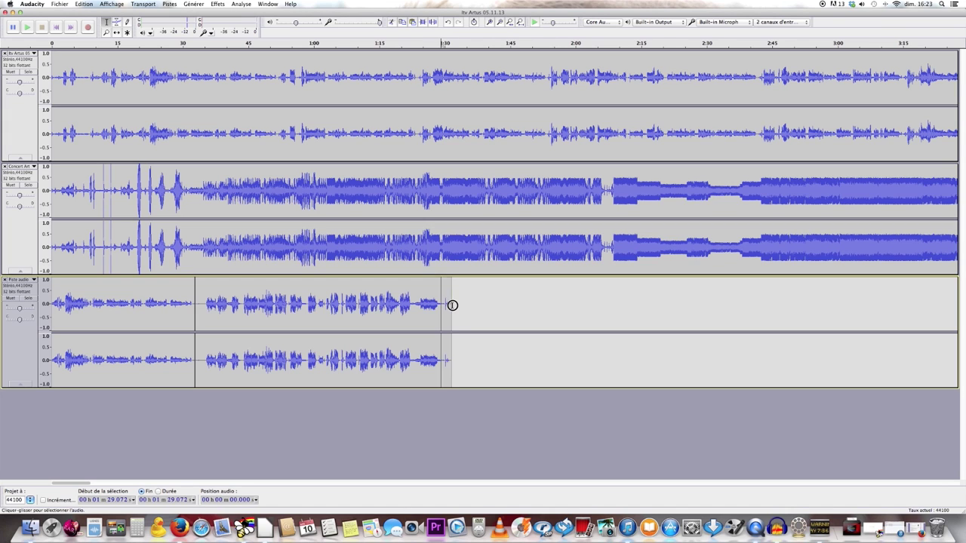
pyautogui.click(393, 21)
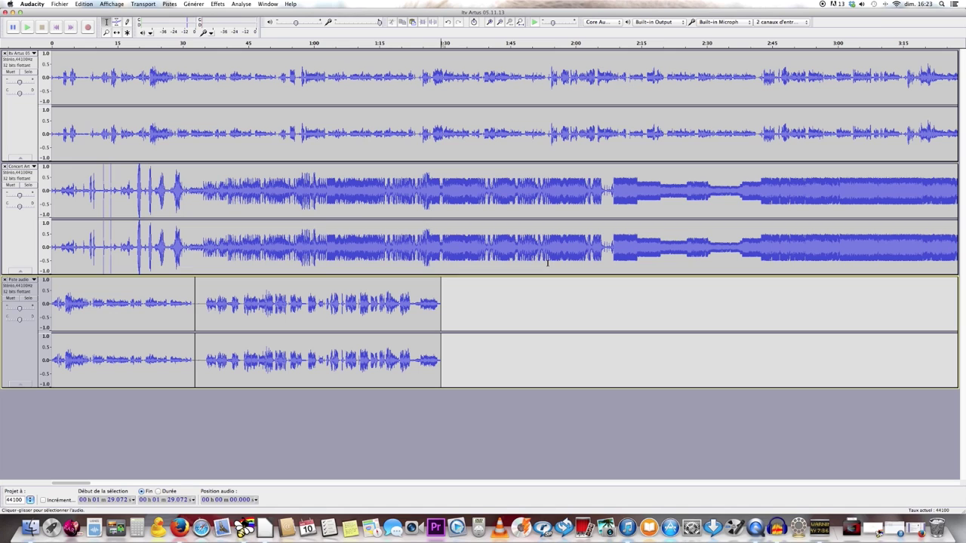
# - Mute the concert and interview source tracks and start an MP3 export, accepting constant 256 kbps stereo options
pyautogui.click(10, 185)
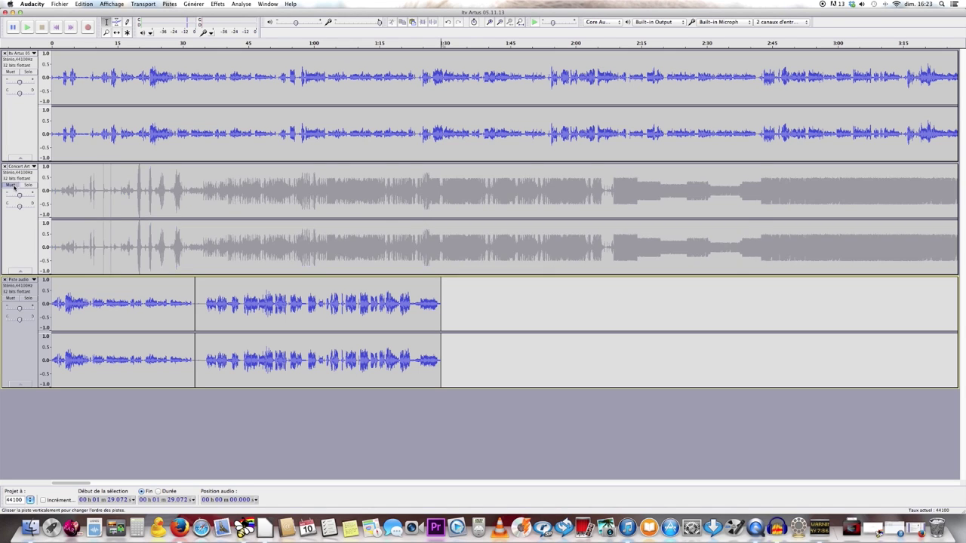
pyautogui.click(11, 71)
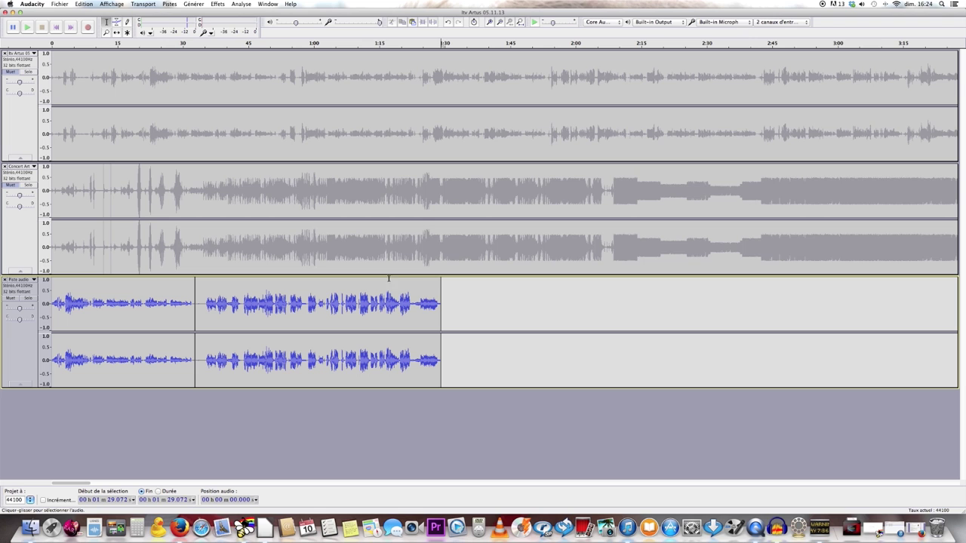
pyautogui.click(61, 4)
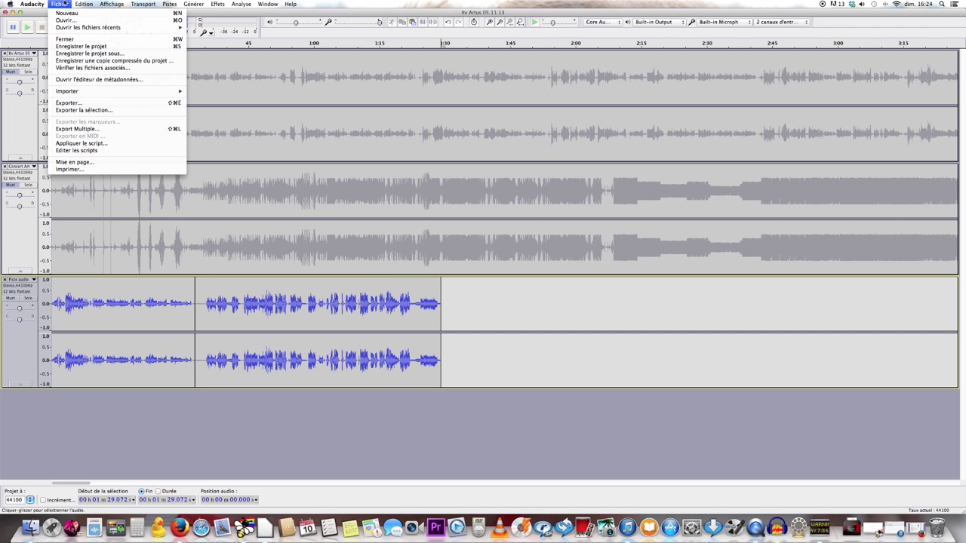
pyautogui.click(115, 102)
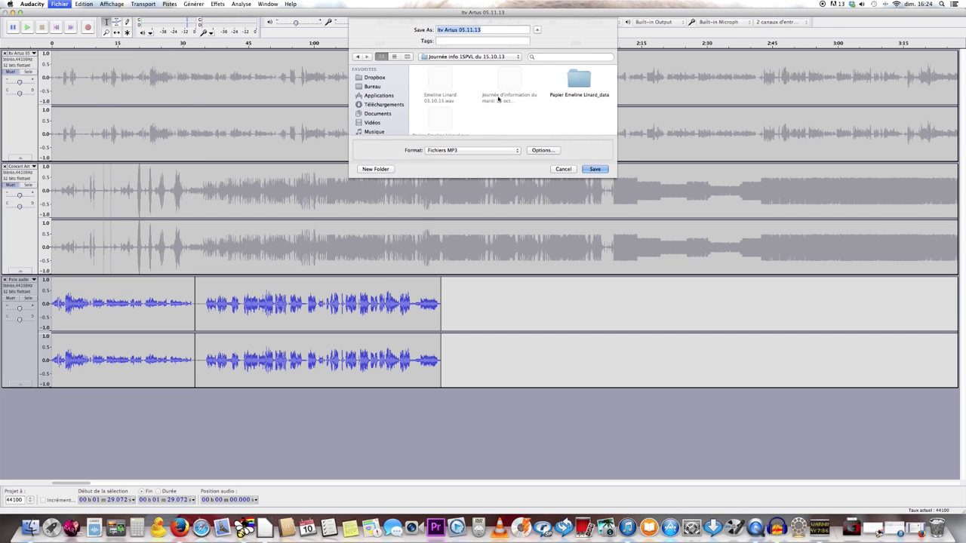
pyautogui.click(542, 150)
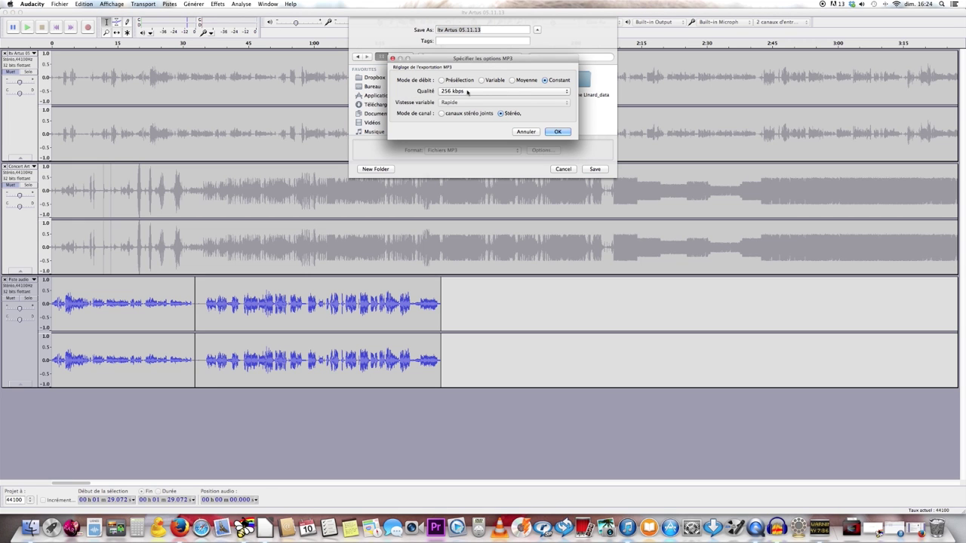
pyautogui.click(558, 132)
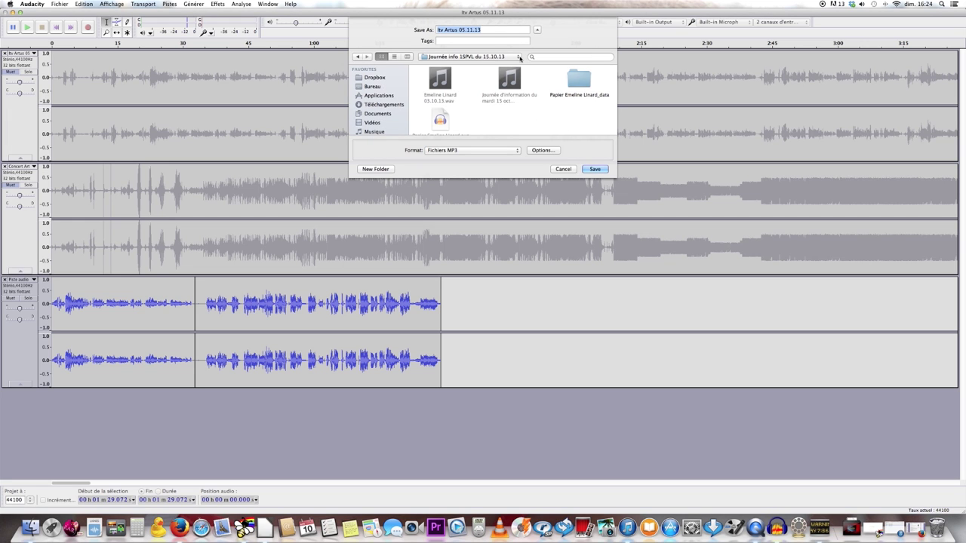
# - Choose the folder Projet web radio 1V inside CDI 2013-2014 on the VERBATIM 32 drive as the export destination
pyautogui.scroll(-1, 424, 125)
pyautogui.scroll(-3, 379, 117)
pyautogui.scroll(-2, 379, 117)
pyautogui.click(377, 122)
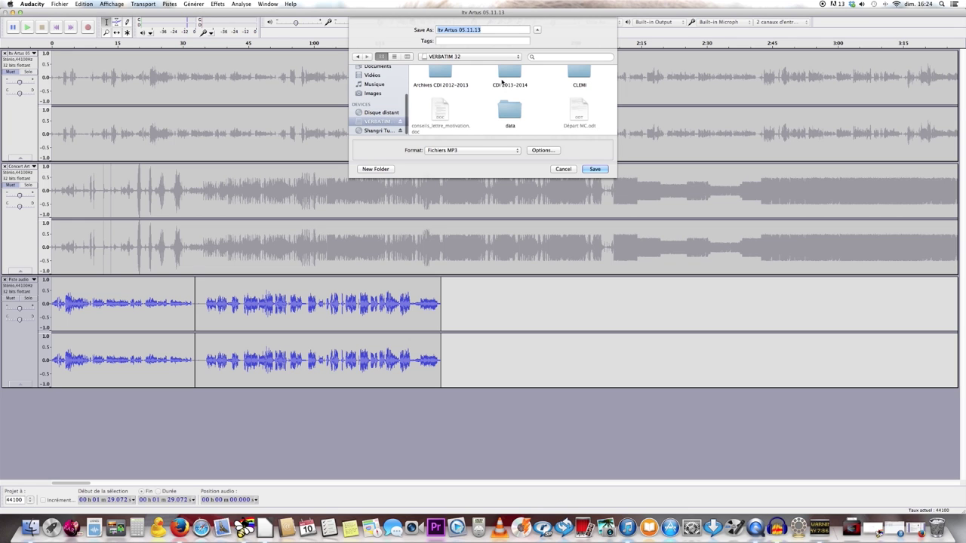
pyautogui.doubleClick(505, 75)
pyautogui.scroll(-10, 512, 101)
pyautogui.scroll(5, 511, 101)
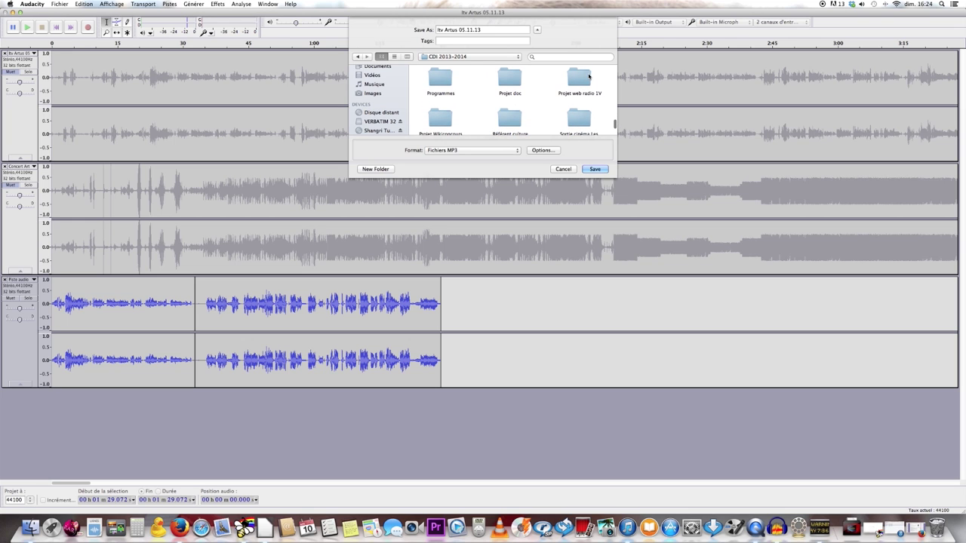
pyautogui.doubleClick(588, 76)
pyautogui.scroll(-1, 540, 104)
pyautogui.scroll(-2, 540, 103)
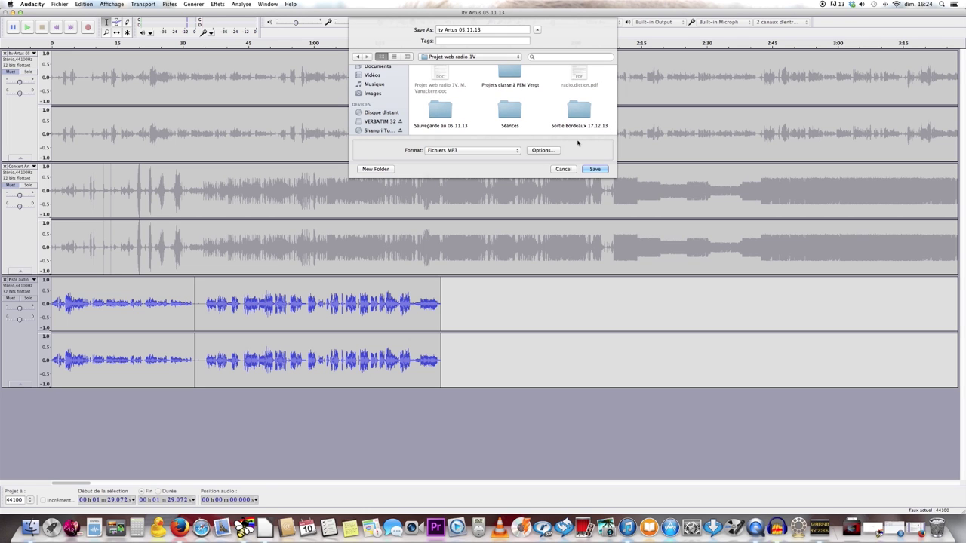
# - Save the MP3 export as Itv Artus 05.11.13, accepting the name without an extension and leaving the metadata empty
pyautogui.click(596, 169)
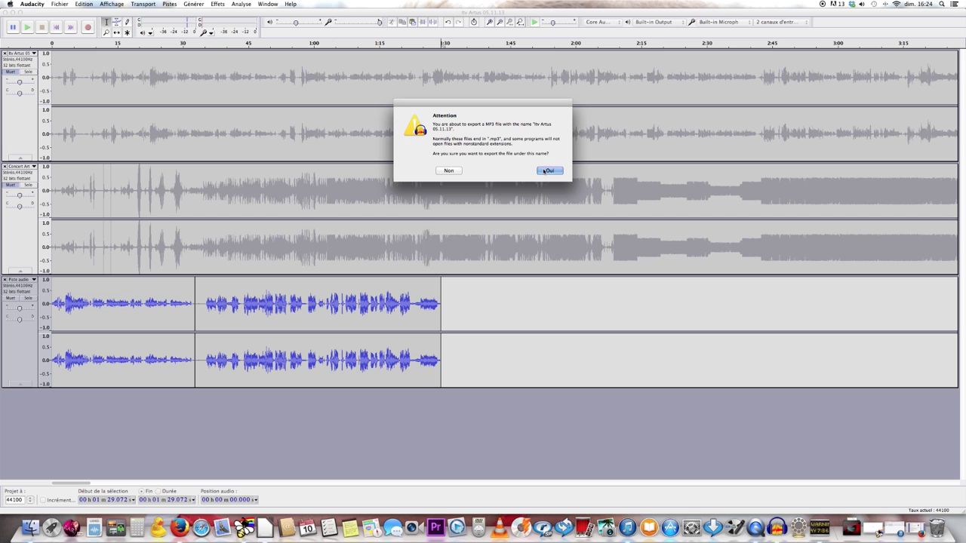
pyautogui.click(543, 171)
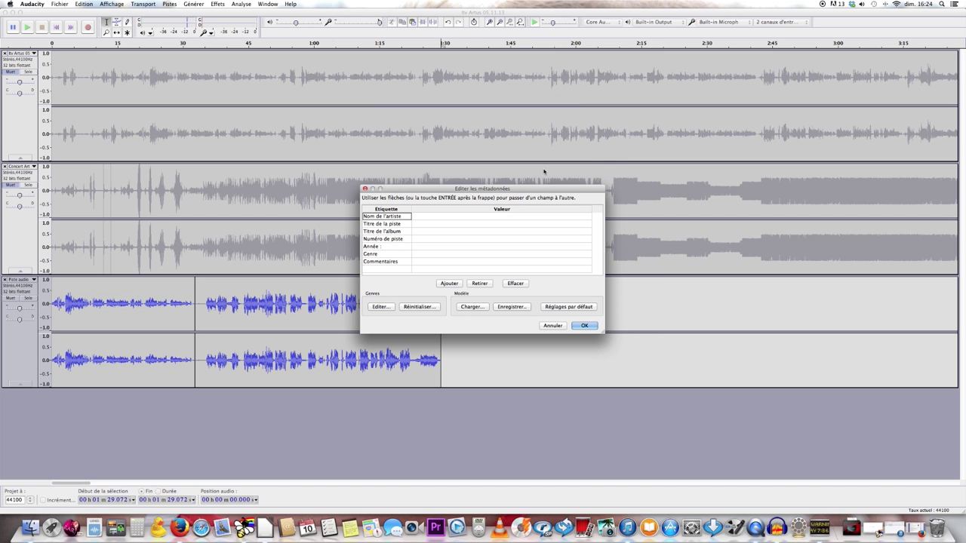
pyautogui.click(593, 326)
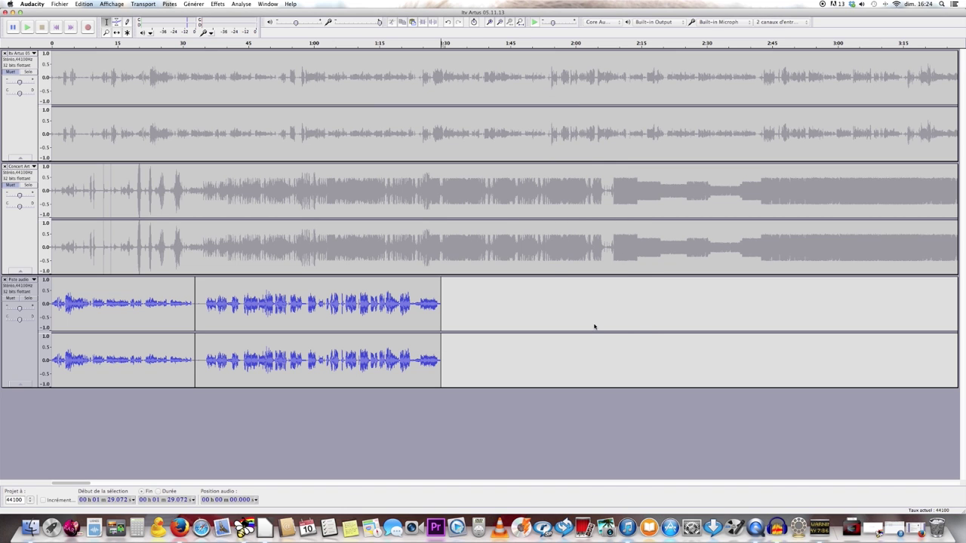